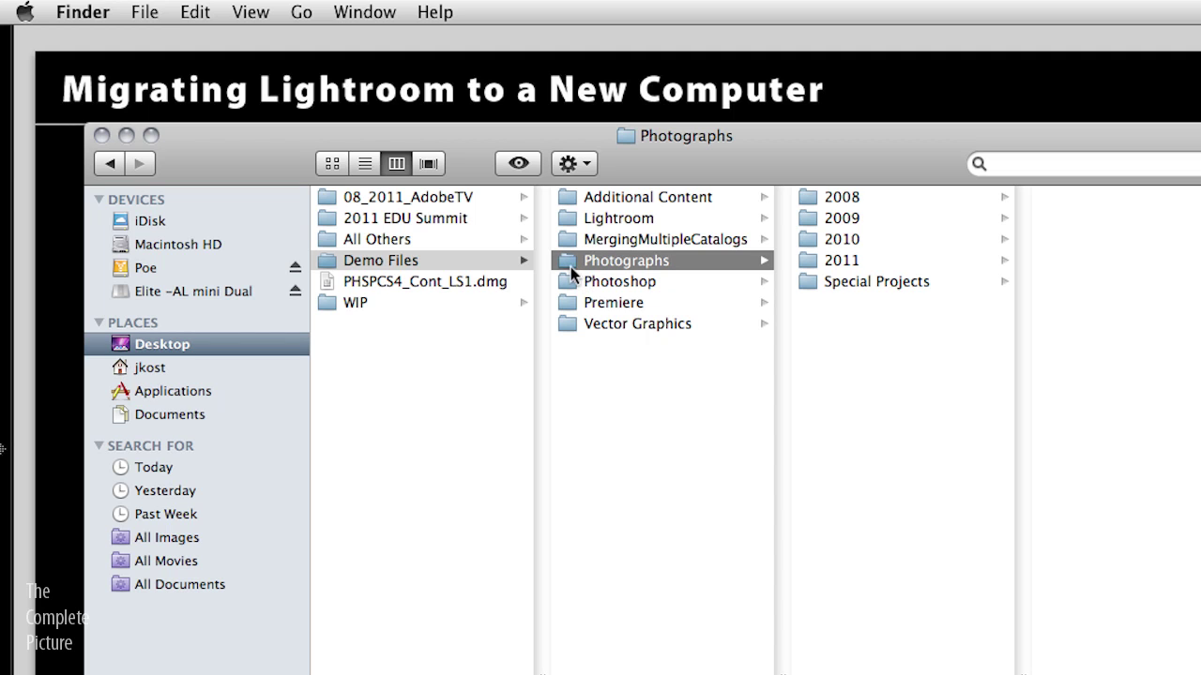
- Drag the Photographs folder out of Demo Files into the Desktop column in Finder
left_click_drag(571, 261, 418, 365)
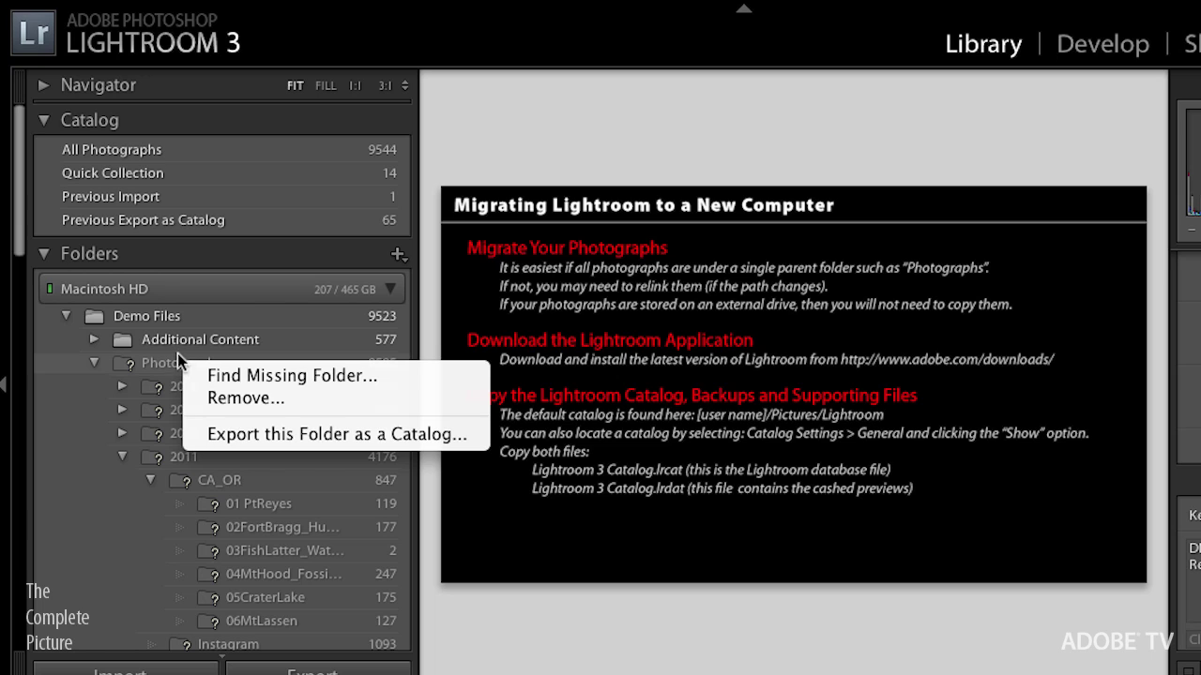
- Dismiss the missing Photographs folder's context menu without running any command
left_click(178, 362)
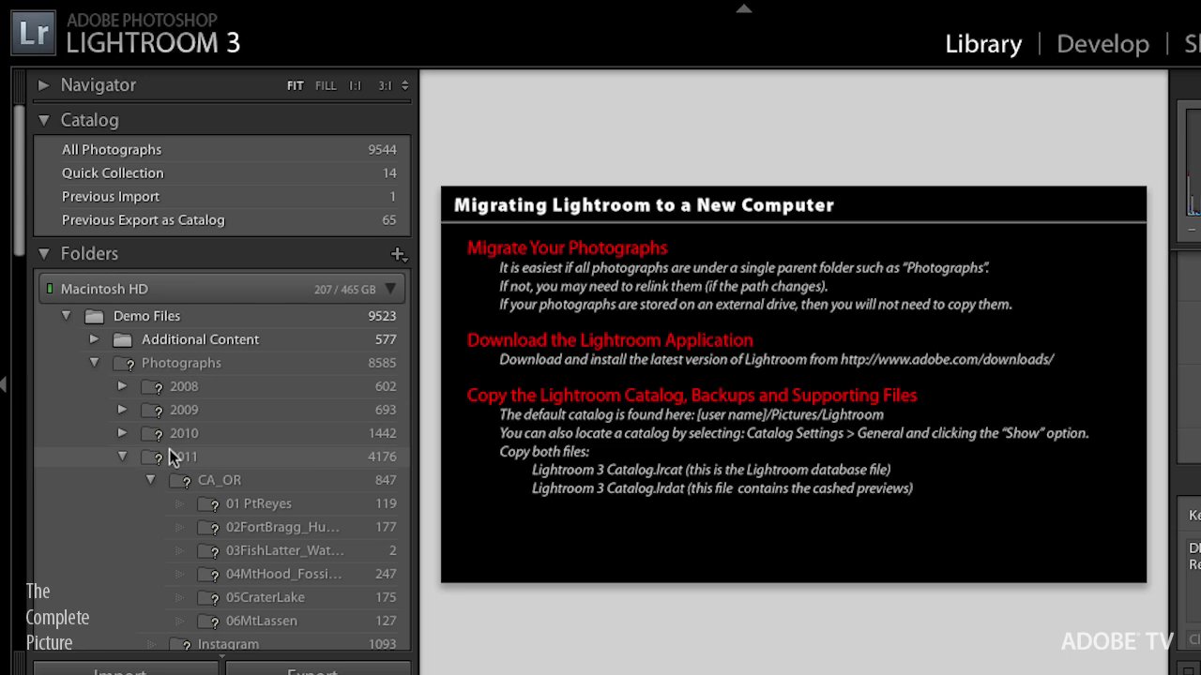
- Relink Photographs to Desktop/Photographs via Find Missing Folder, then expand the Photoshop folder
right_click(165, 370)
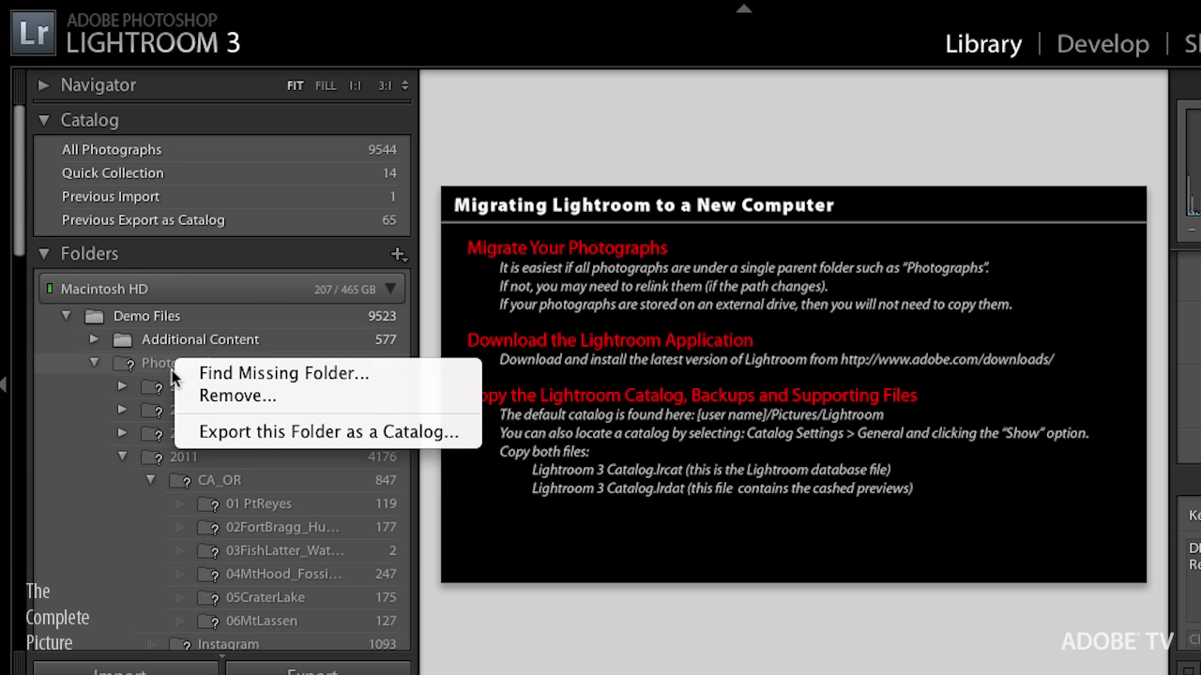
left_click(224, 374)
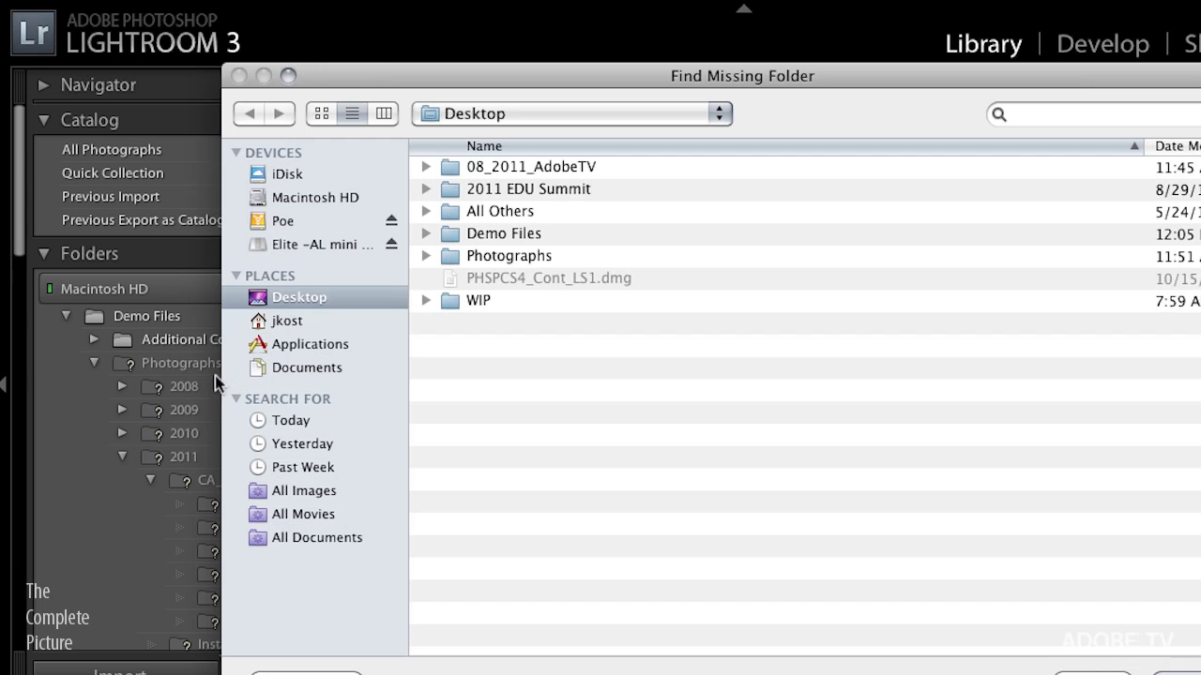
left_click(491, 259)
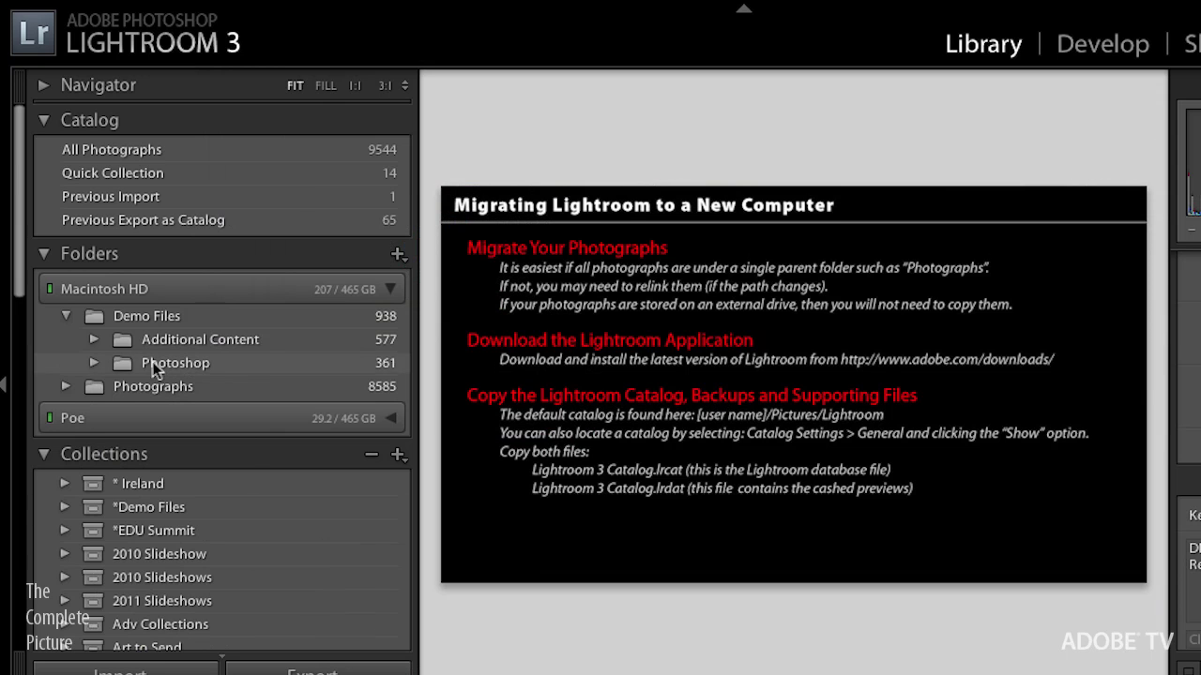
left_click(95, 364)
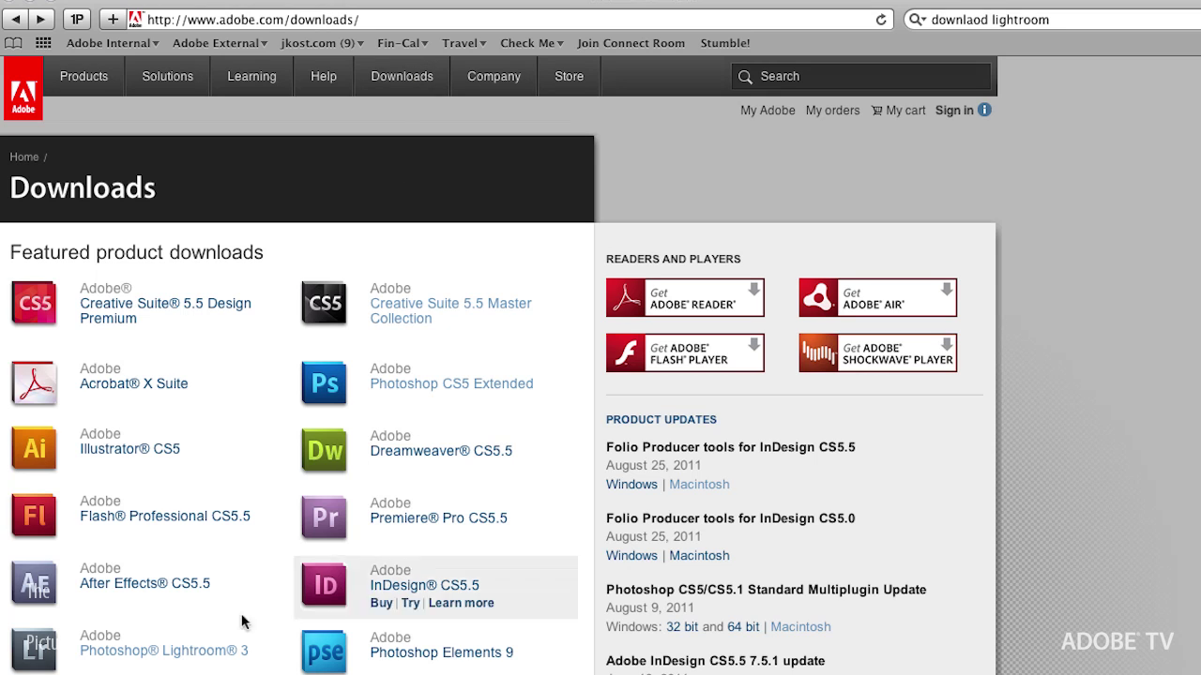
mouse_move(164, 650)
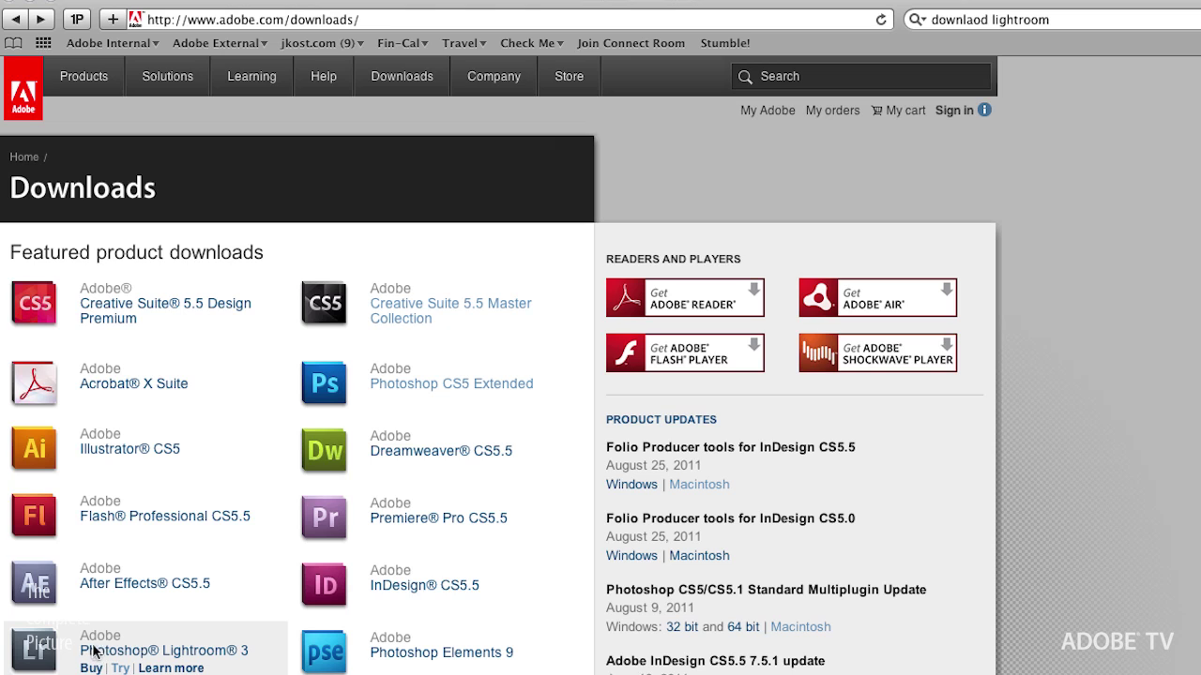
- Follow the Photoshop Lightroom 3 link under Featured product downloads on adobe.com
left_click(95, 651)
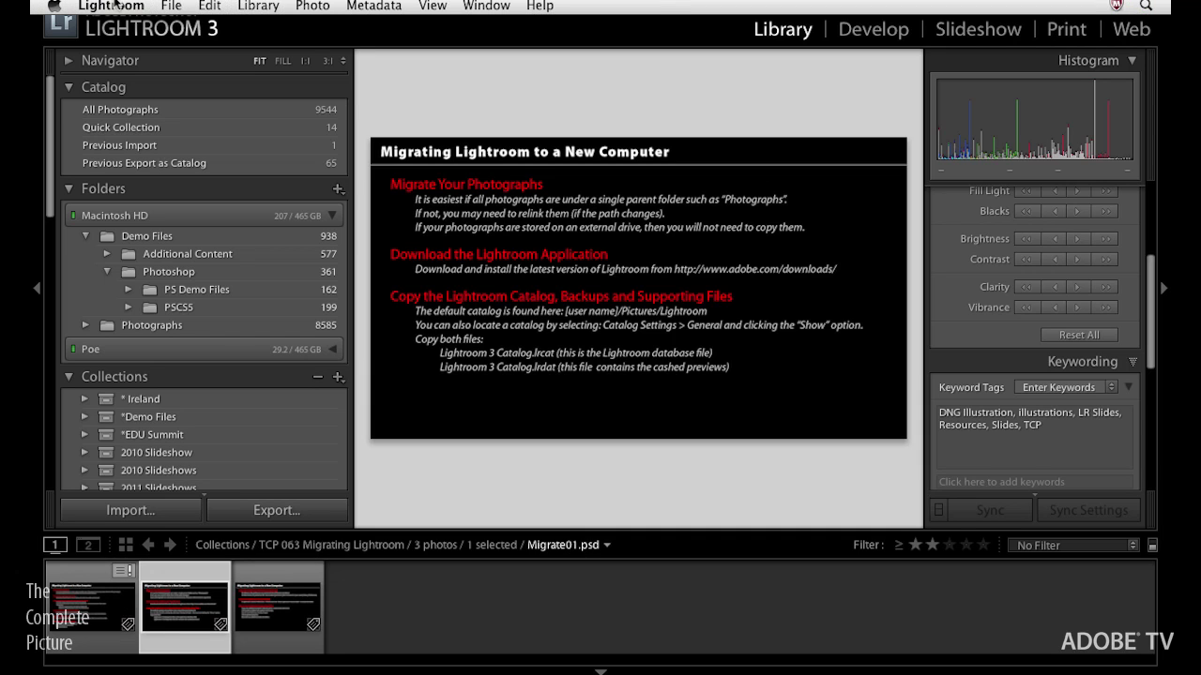
- Open Catalog Settings and reveal LR3DemoCatalog.lrcat in Finder with Show
left_click(125, 7)
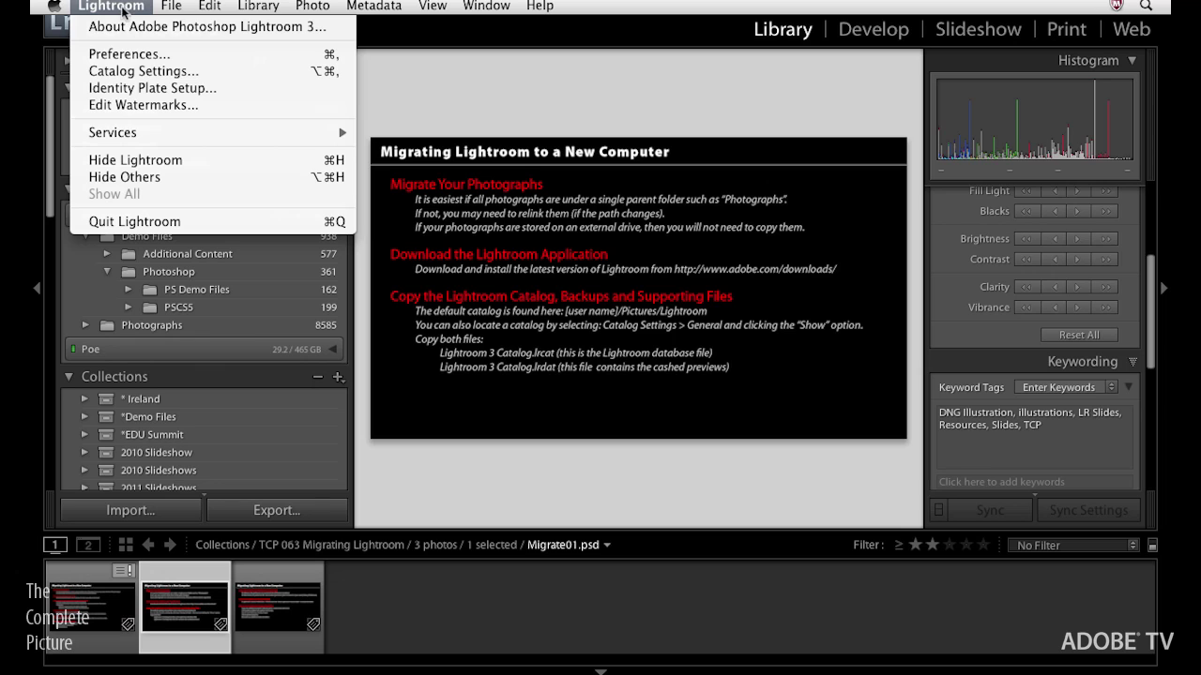
left_click(186, 73)
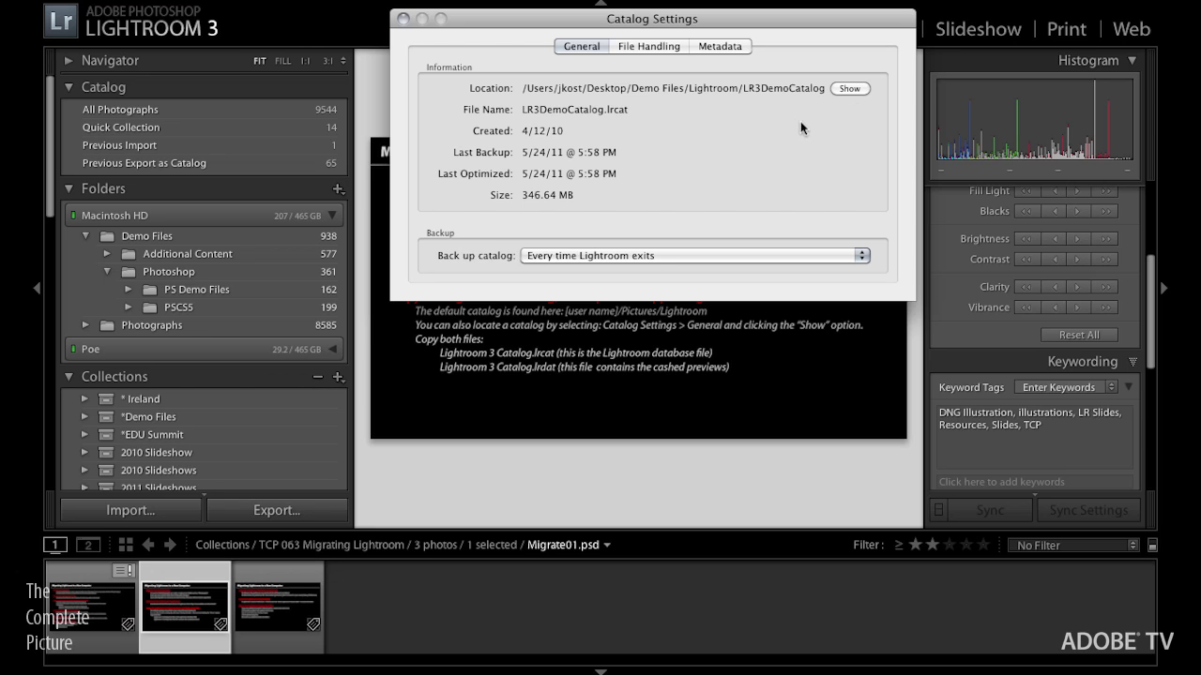
left_click(851, 88)
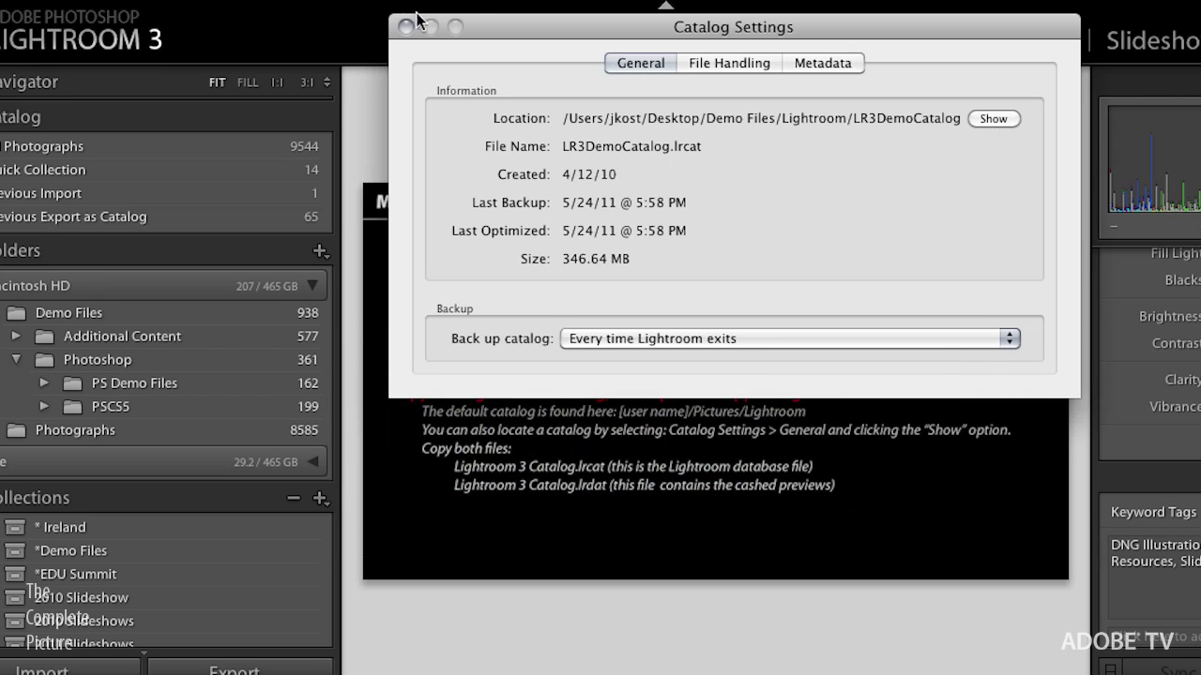
- Close the Catalog Settings dialog
left_click(406, 27)
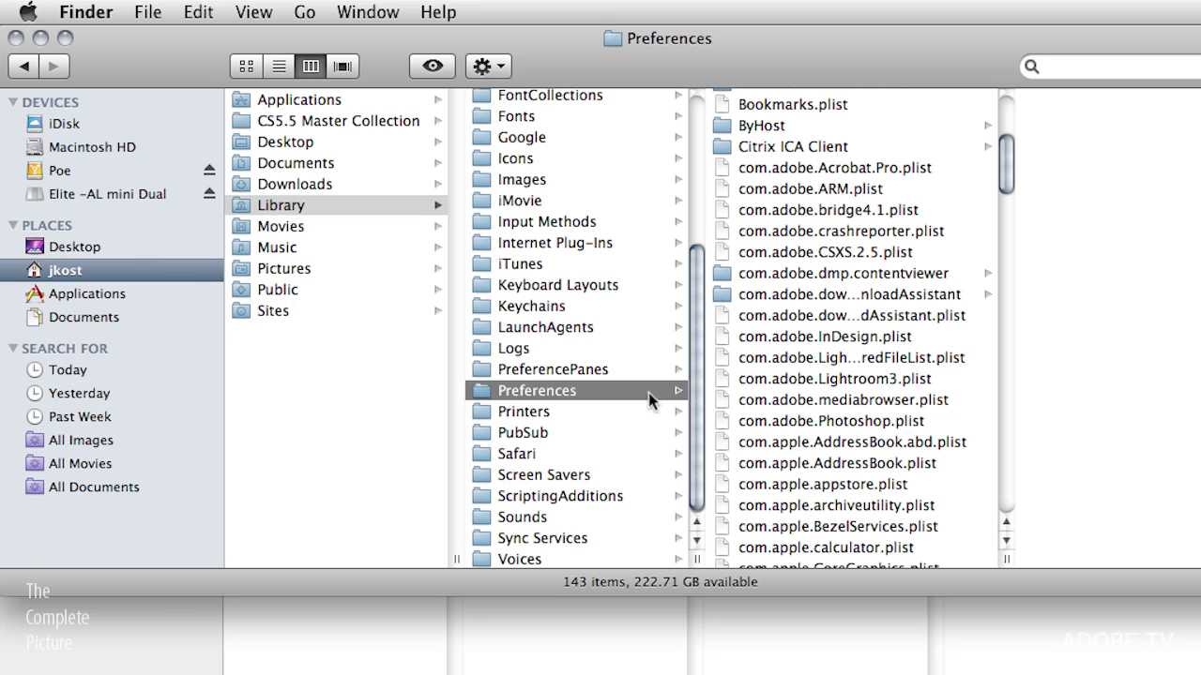
- Select com.adobe.Lightroom3.plist in the home Library's Preferences folder
left_click(809, 380)
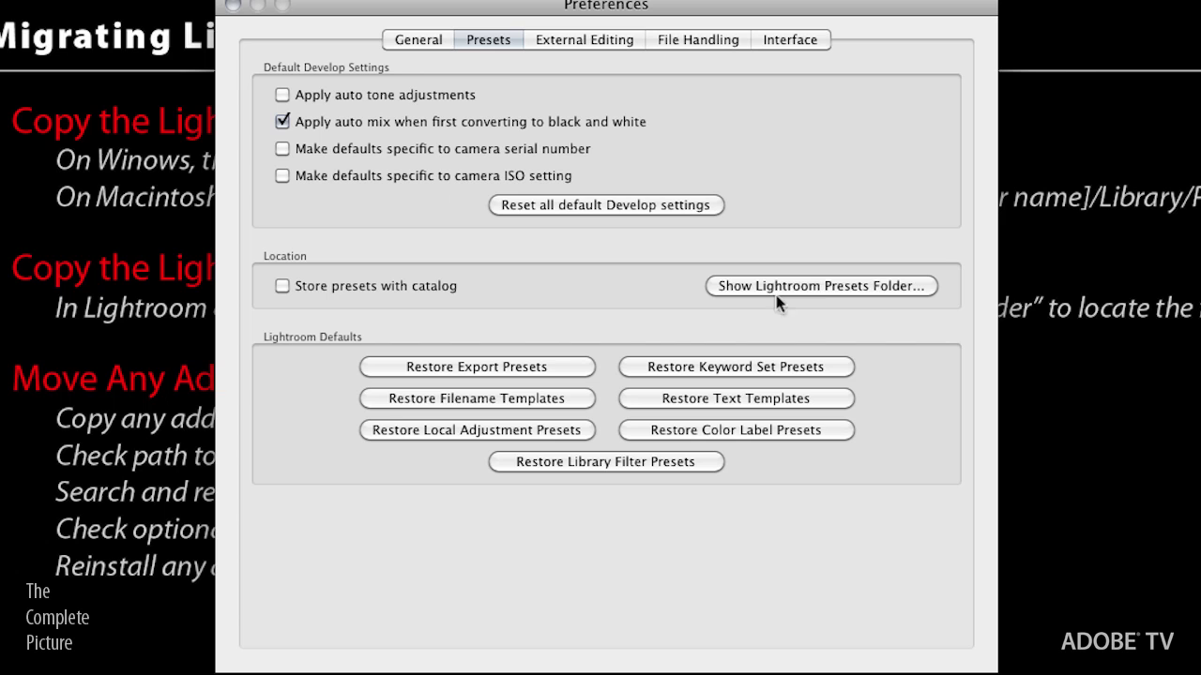
- Widen Finder and browse the JKost Grain Enhancement and Watermarks presets, ending on the Lightroom folder
left_click(823, 292)
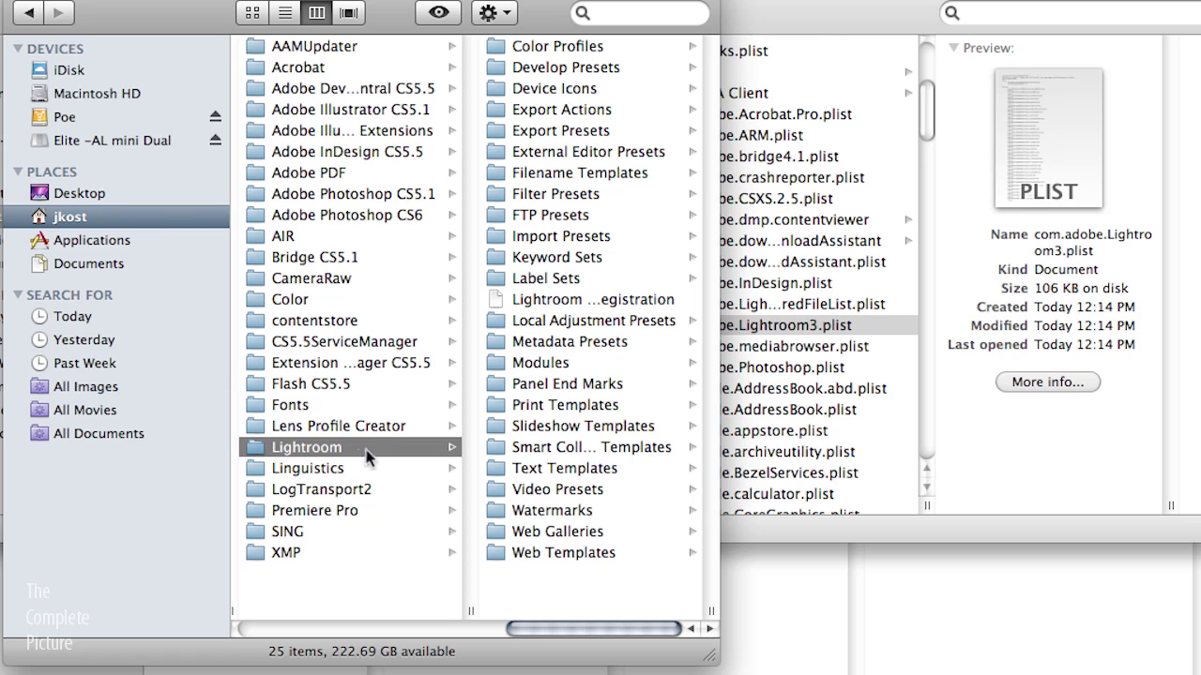
left_click_drag(713, 663, 994, 666)
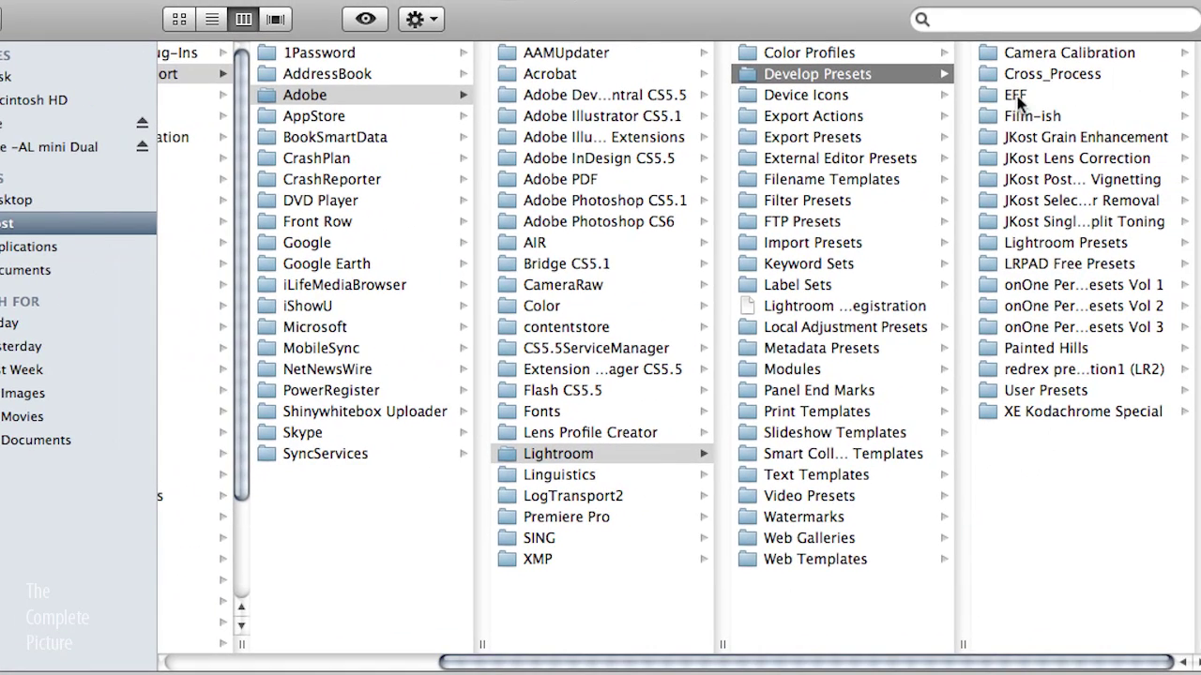
left_click(1036, 139)
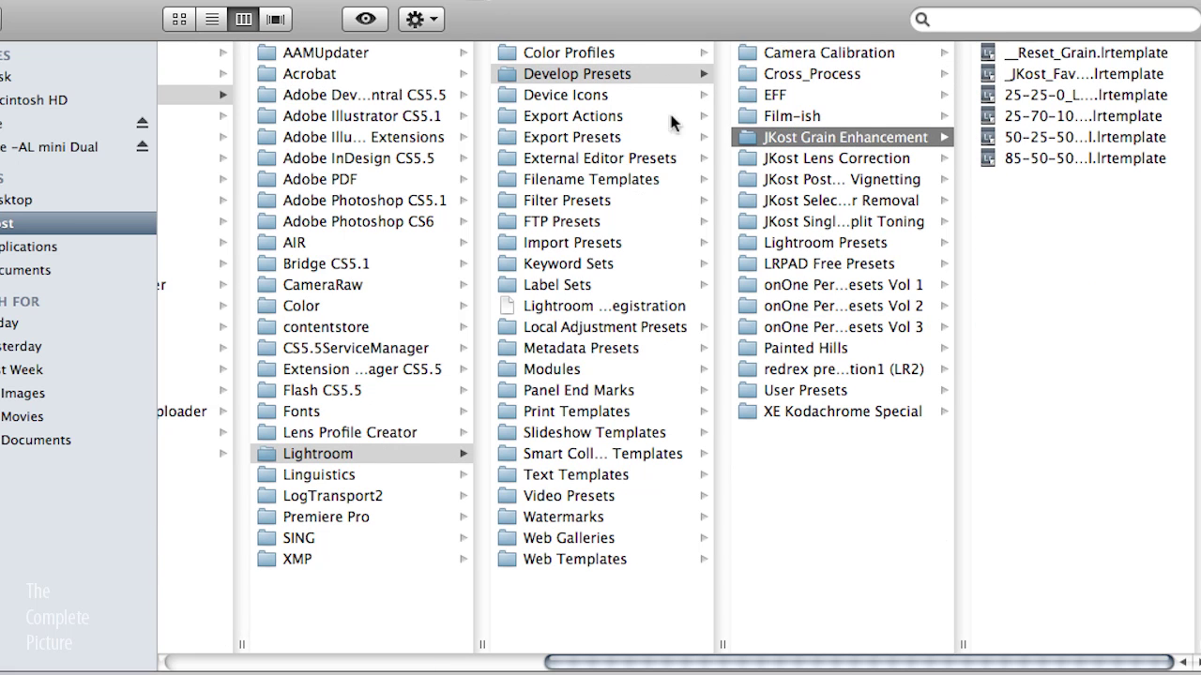
left_click(565, 519)
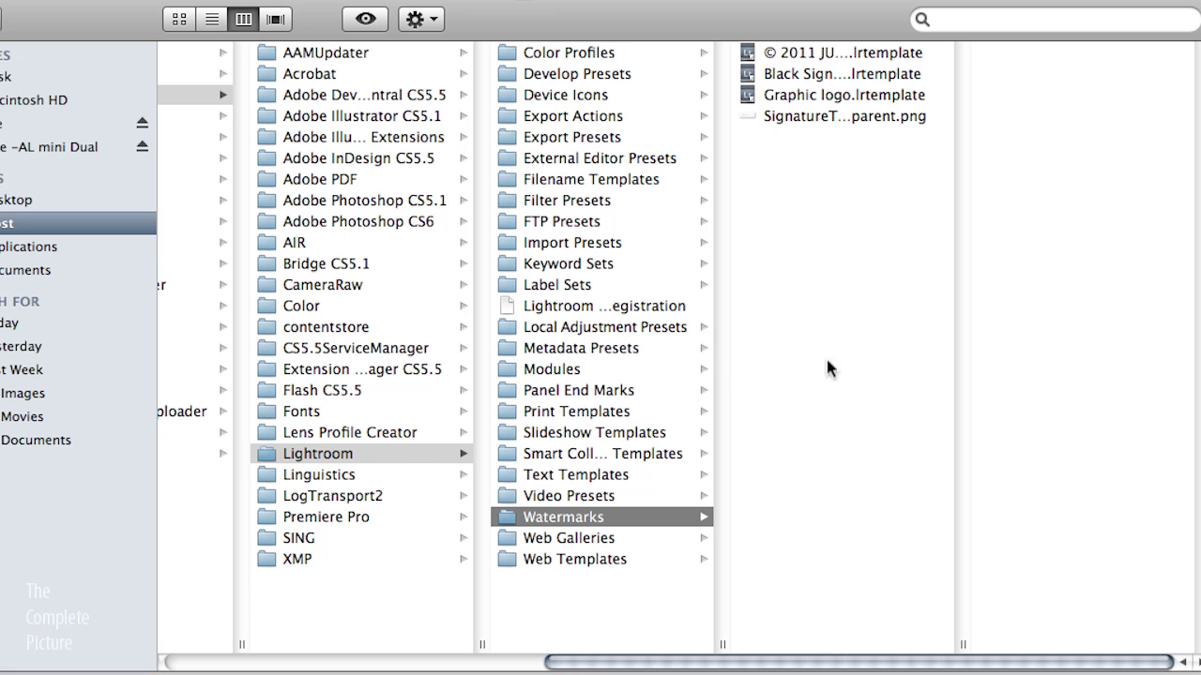
left_click(328, 456)
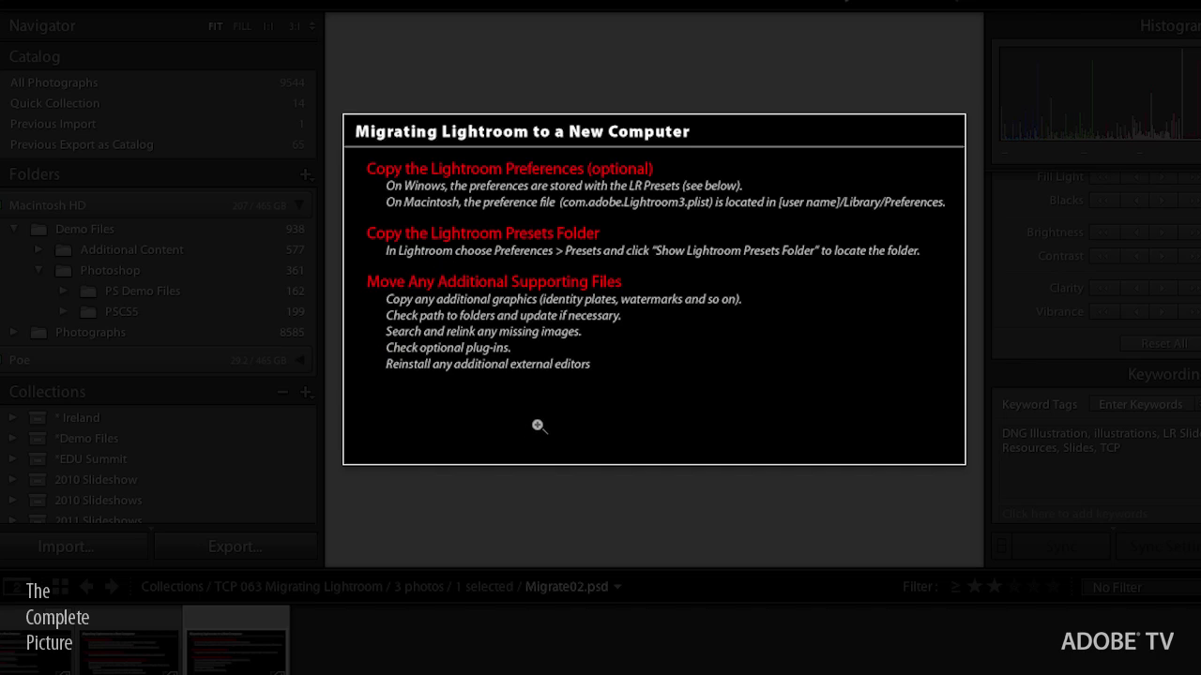
- Cycle Lights Out back to normal with L and bring up the Library menu
key("l")
key("l")
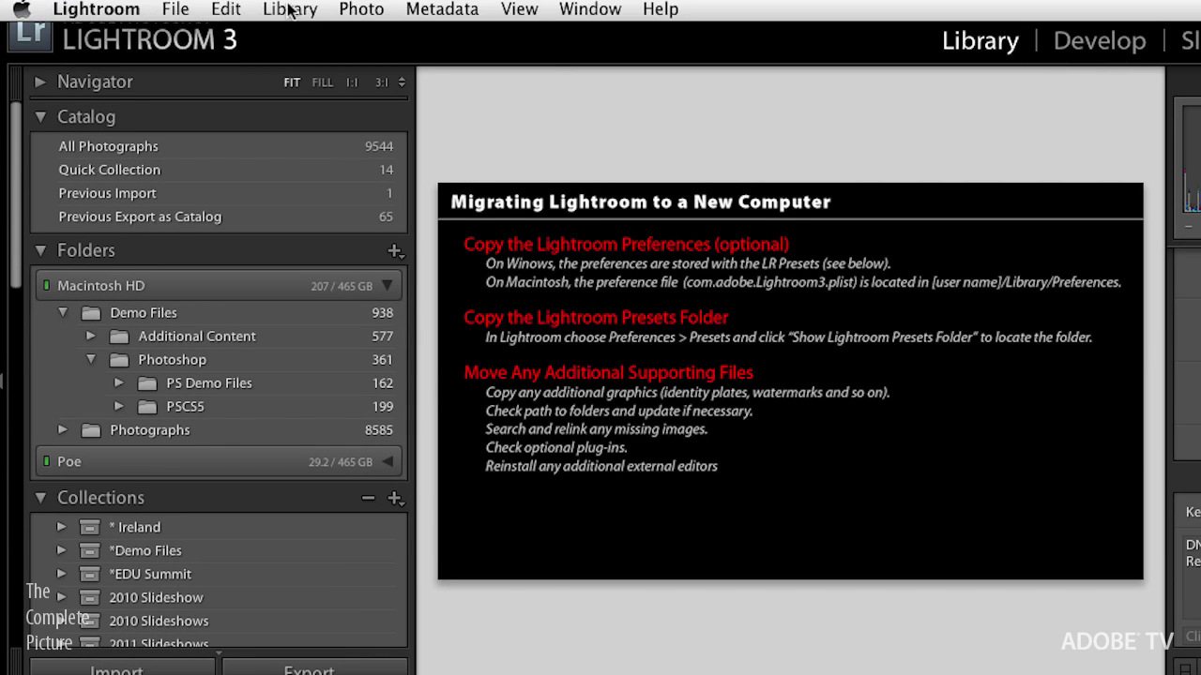
left_click(290, 10)
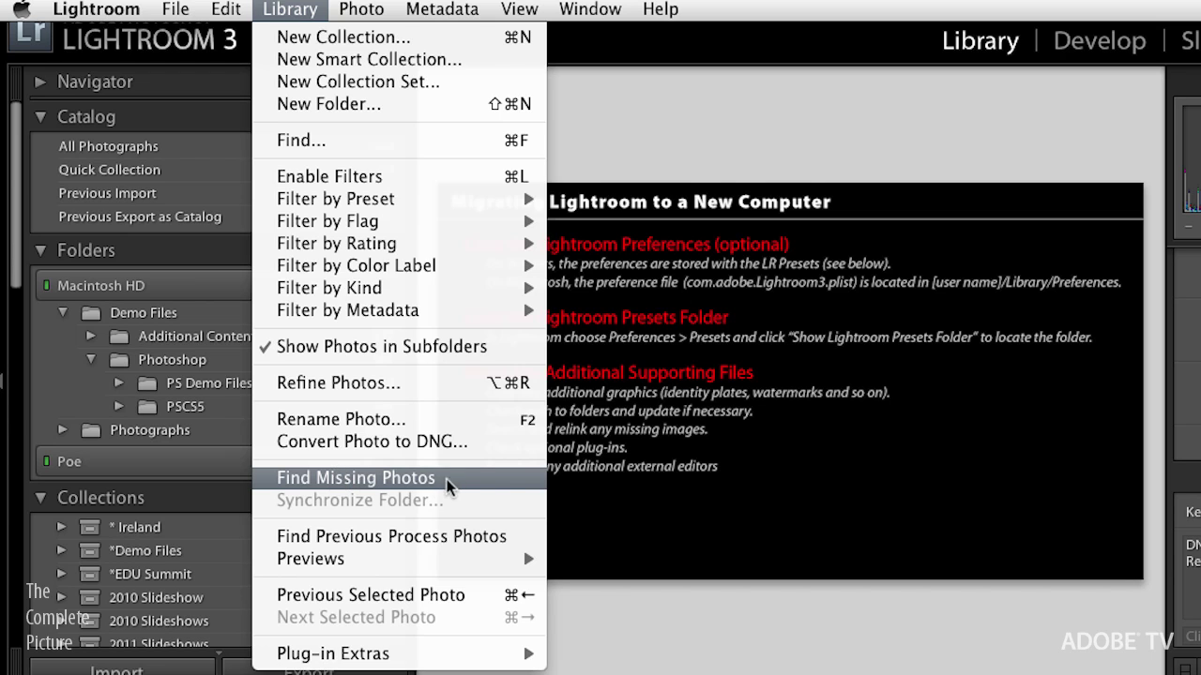
- Close the Library menu and choose Plug-in Manager from the File menu
left_click(614, 478)
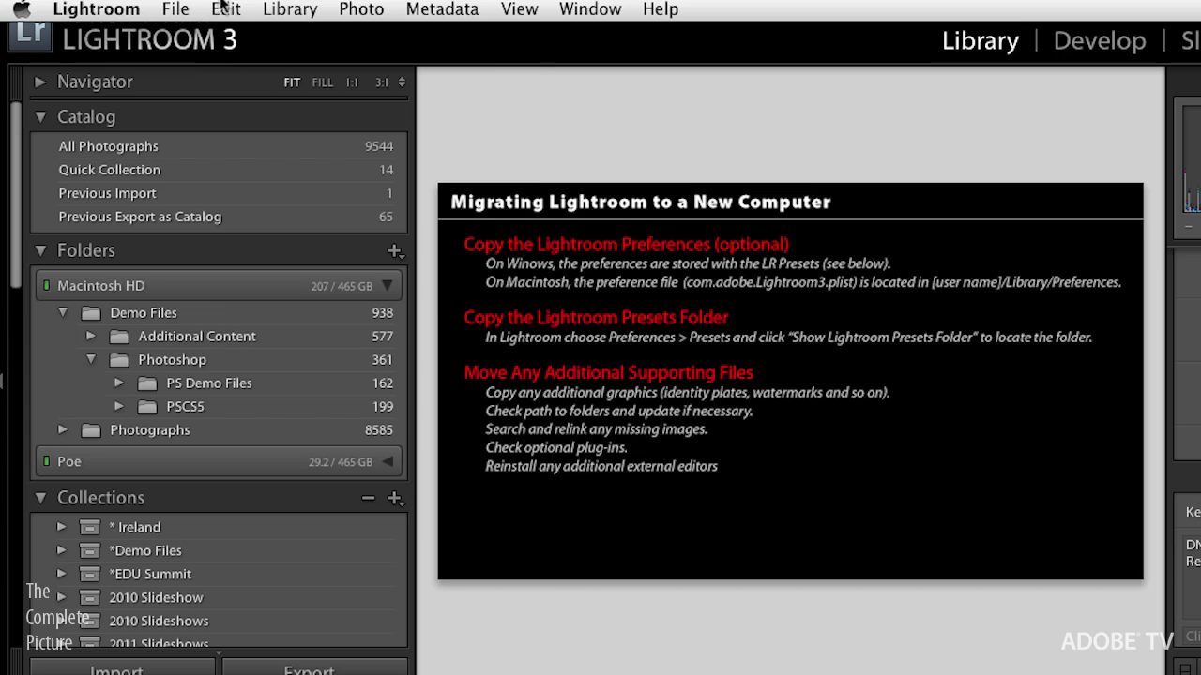
left_click(222, 5)
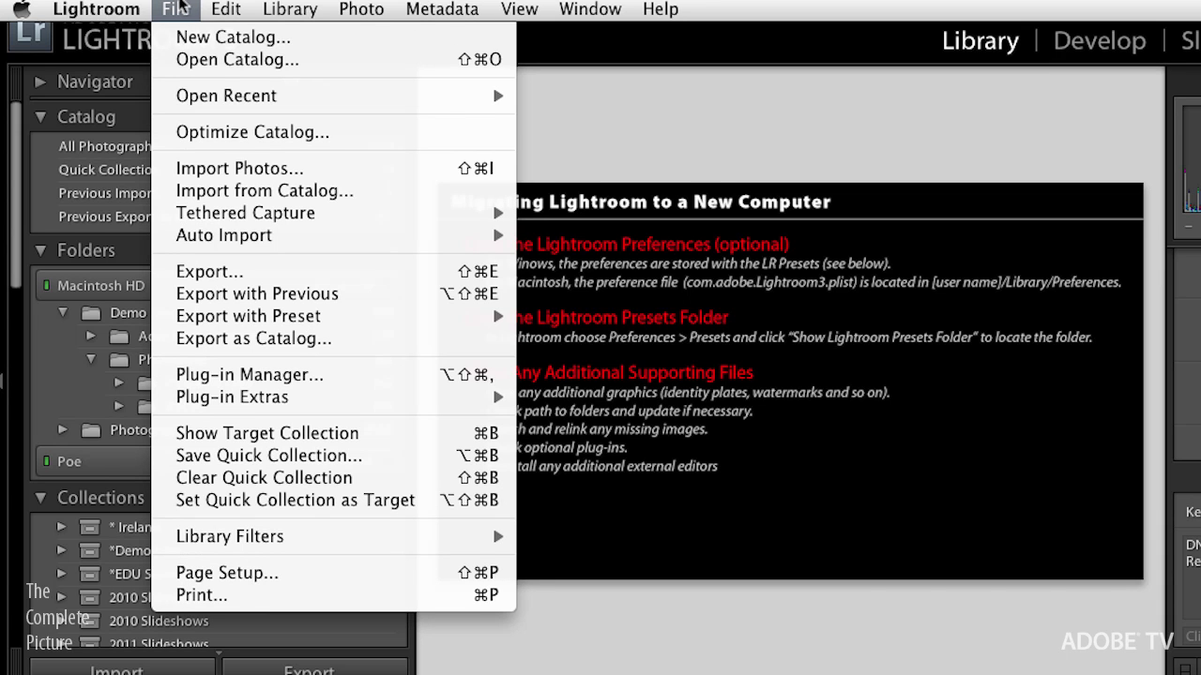
left_click(372, 381)
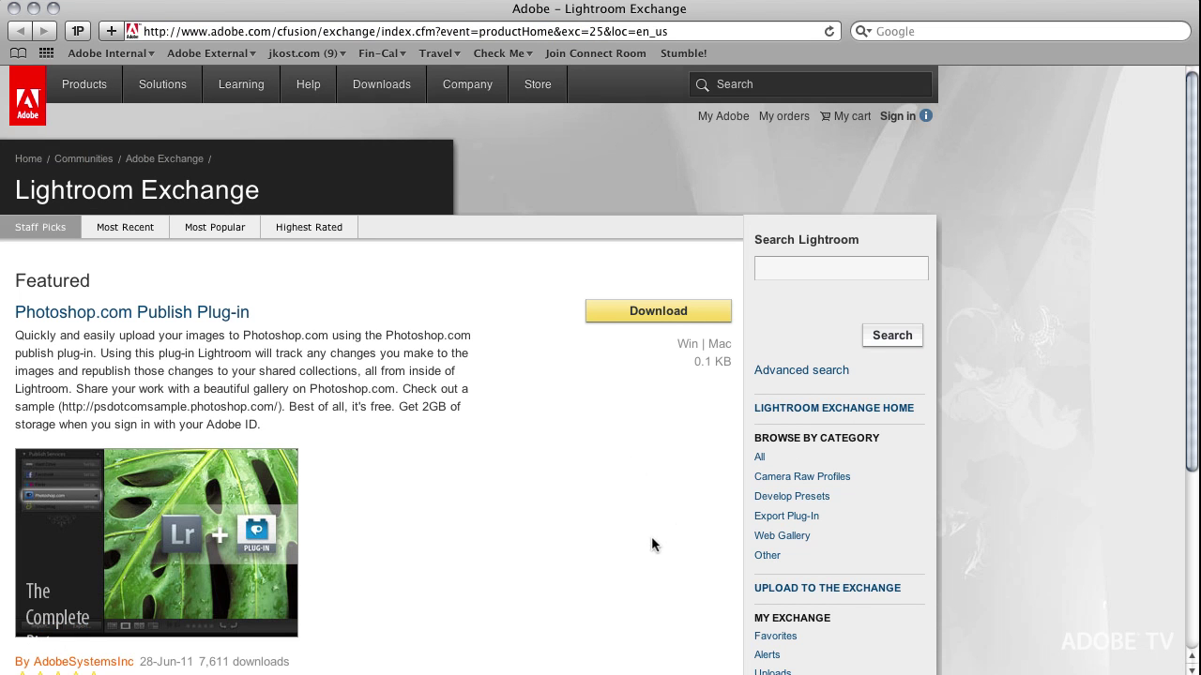
- Leave the Lightroom Exchange browser page and switch back to Lightroom's Plug-in Manager
key("super+Tab")
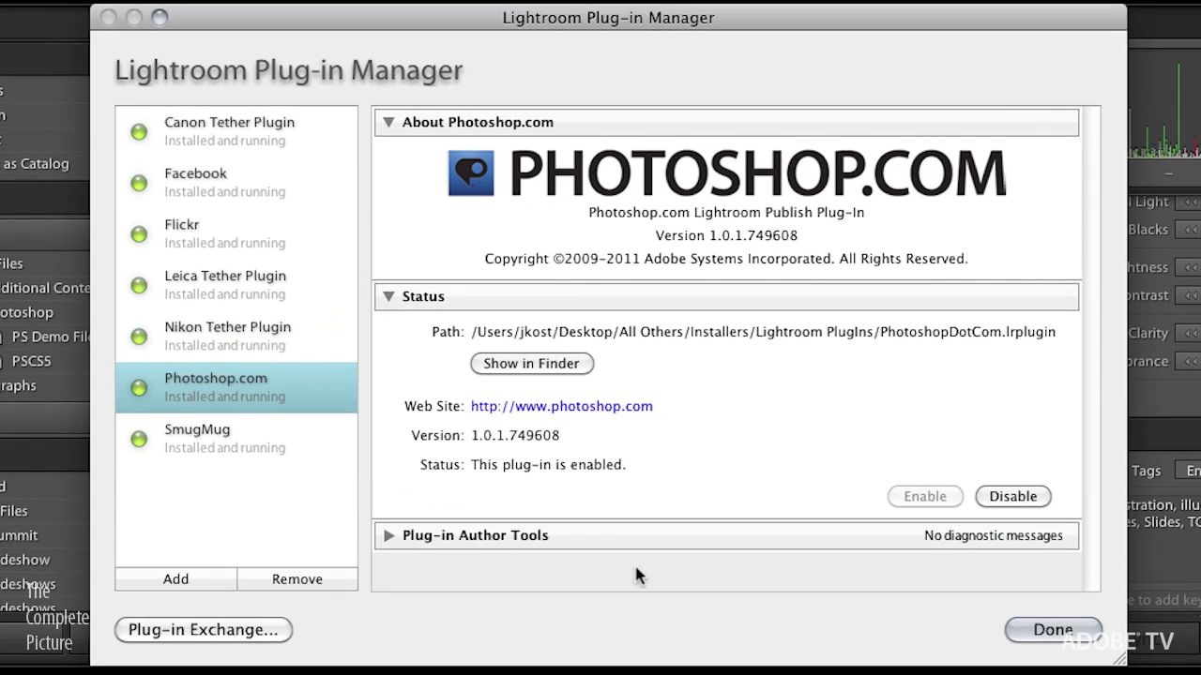
- Close the Plug-in Manager with Done, returning to the migration summary slide
left_click(1054, 630)
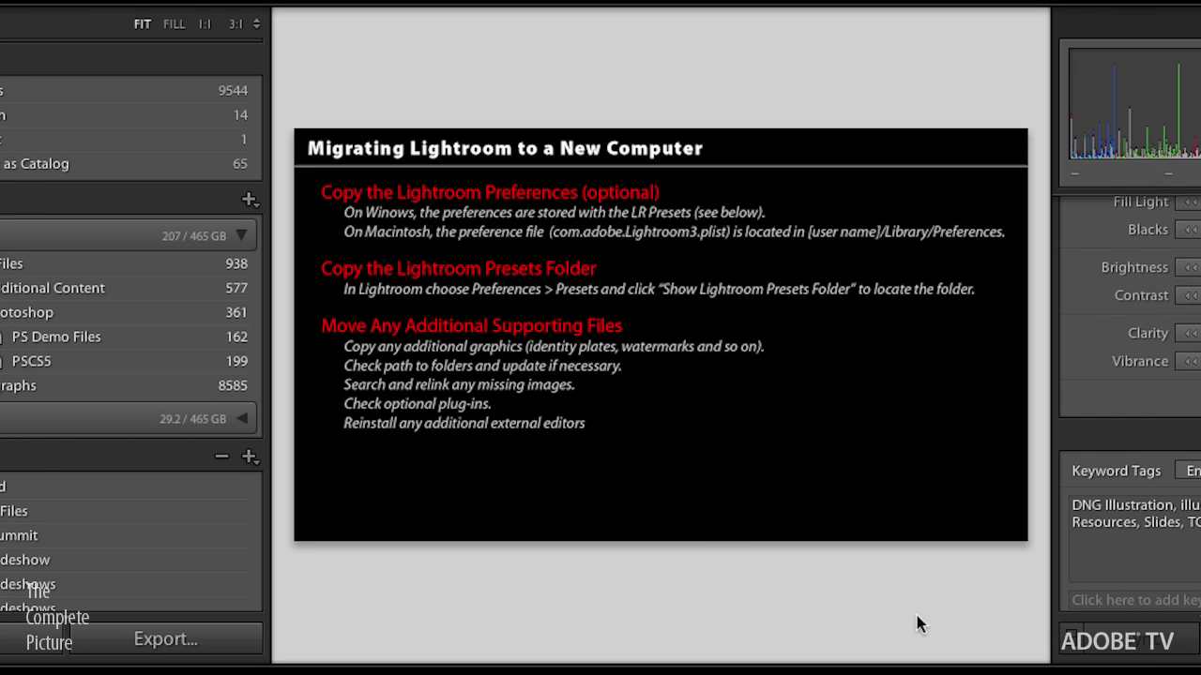